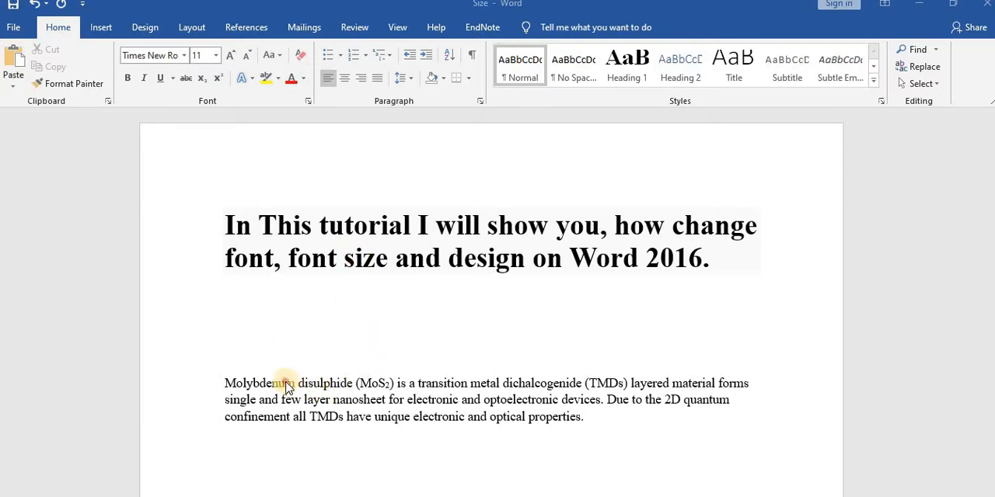
- Set the font size of the whole heading to 18
click(223, 381)
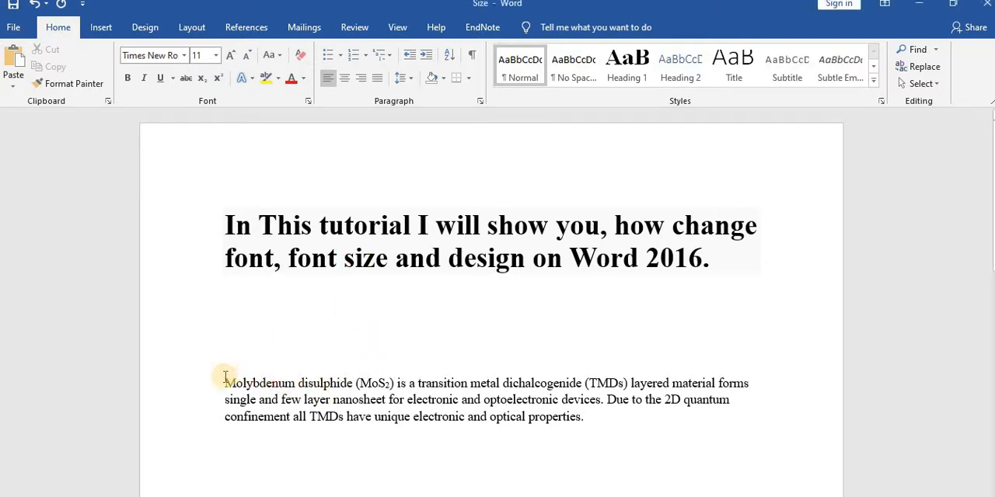
click(710, 263)
drag(709, 263, 222, 227)
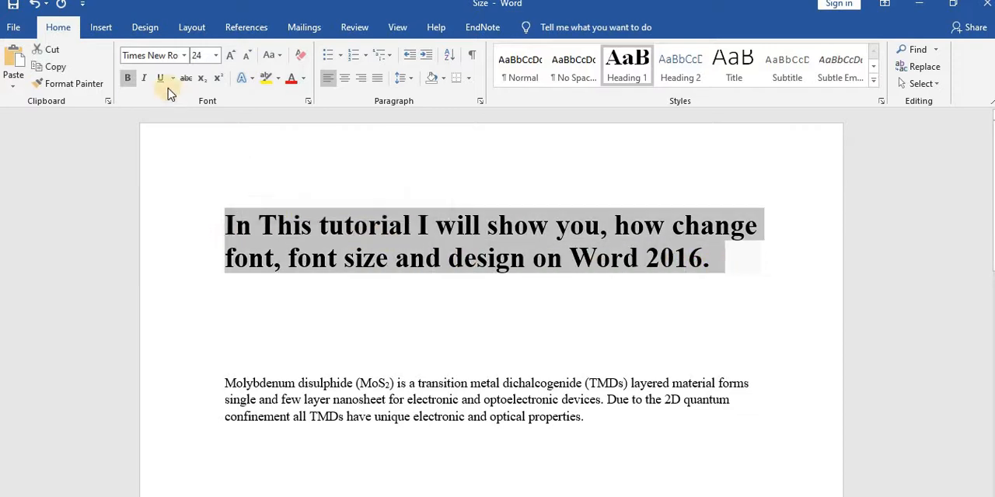
click(216, 56)
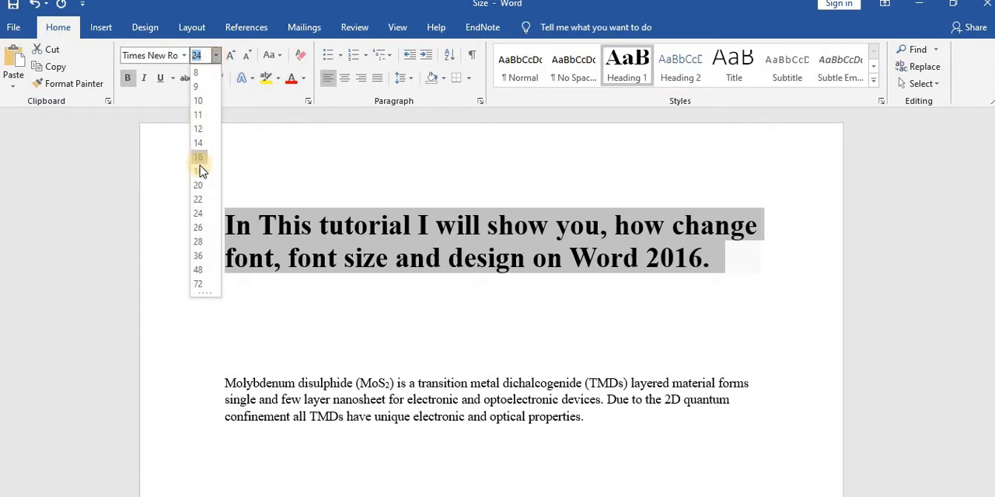
click(208, 185)
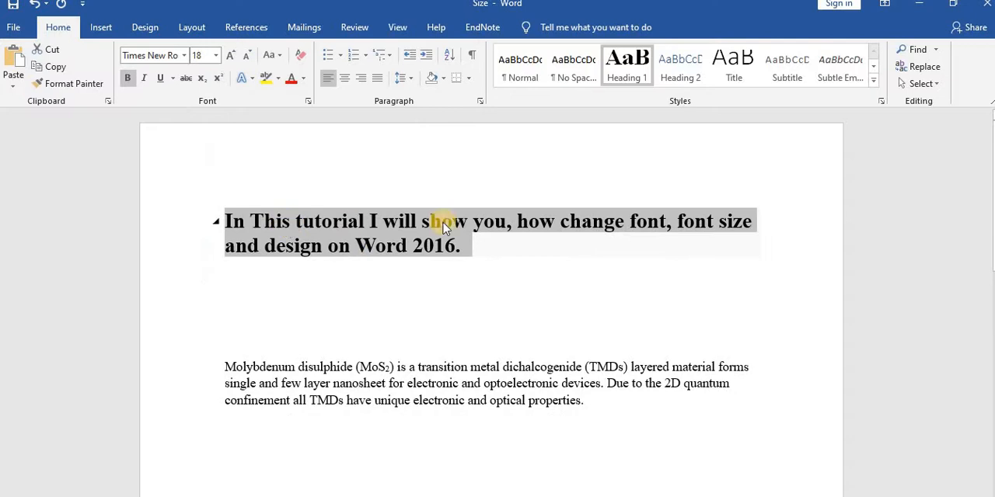
click(485, 280)
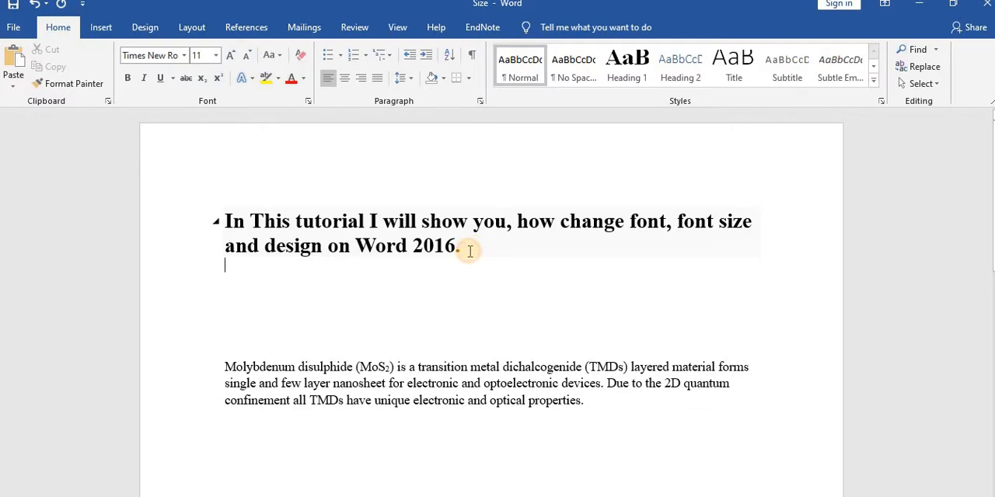
- Enlarge the whole heading to font size 36
drag(466, 249, 215, 221)
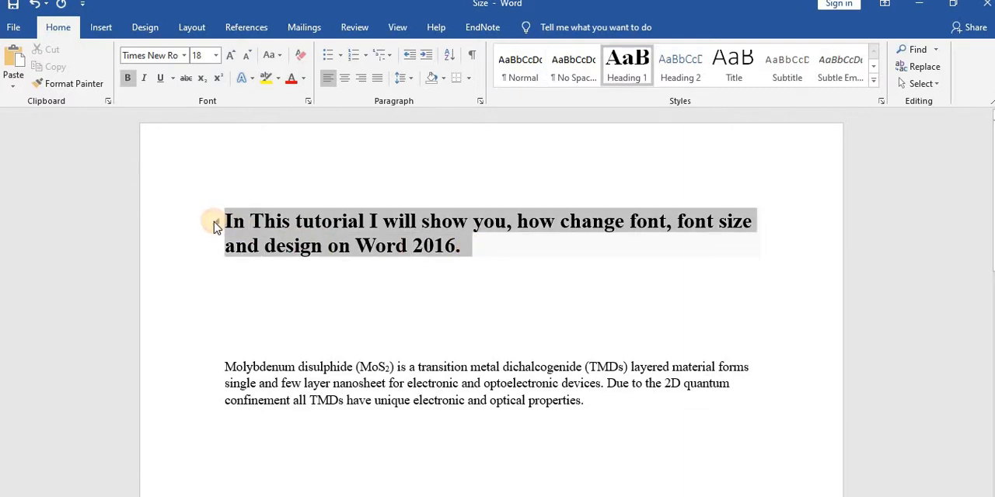
click(218, 57)
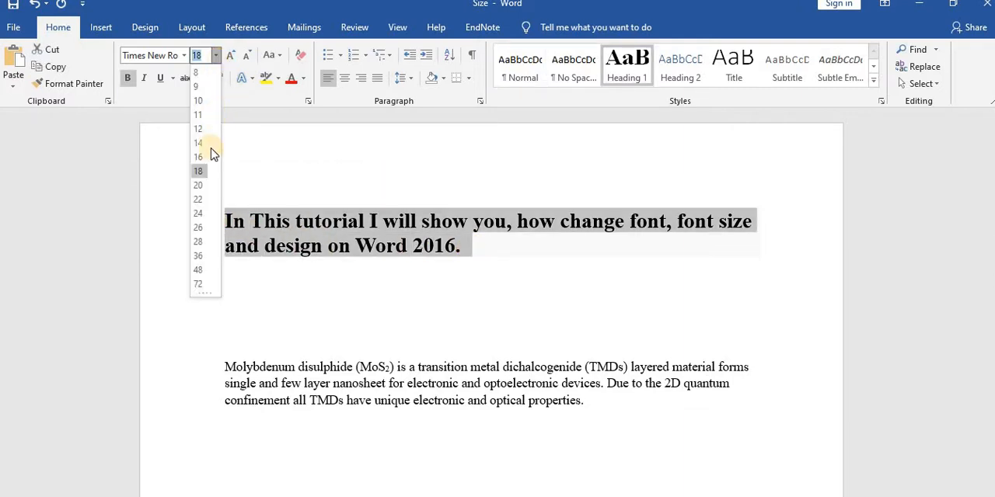
click(201, 258)
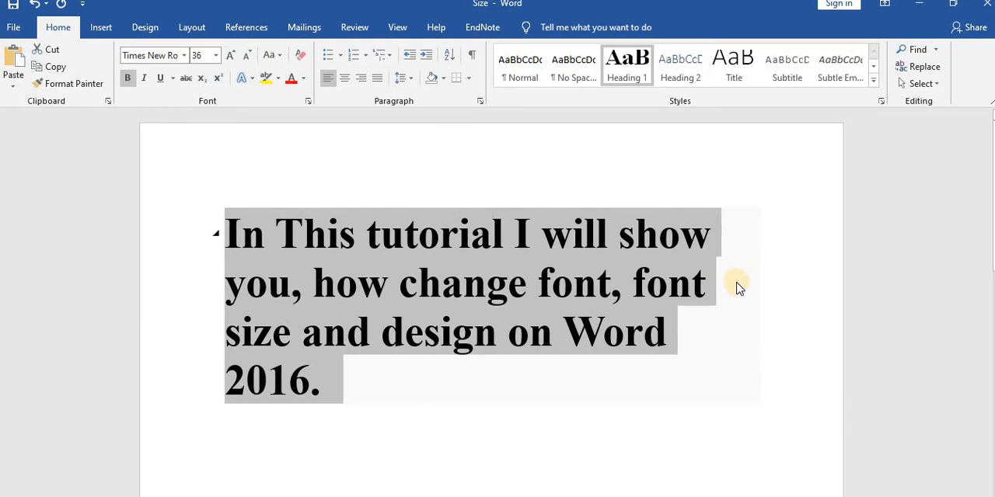
click(358, 398)
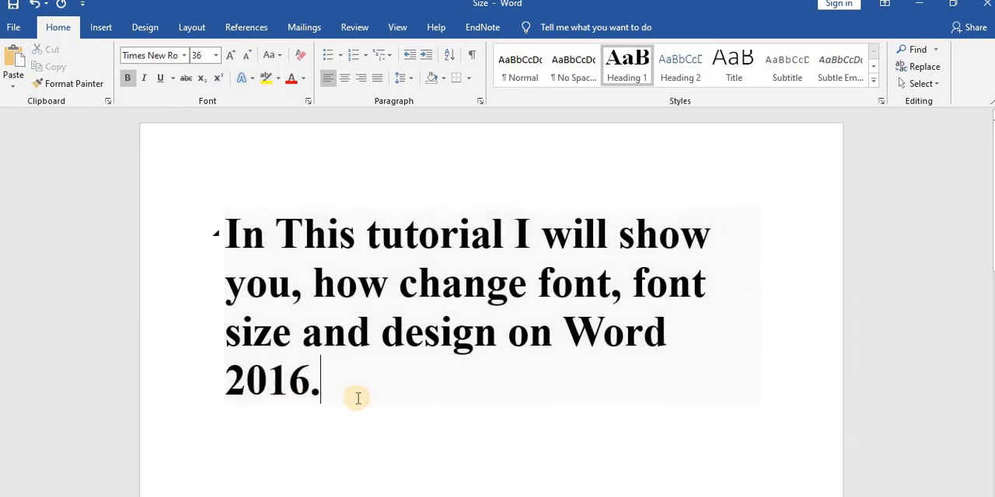
- Change the font of the whole heading to Arial
drag(338, 389, 297, 235)
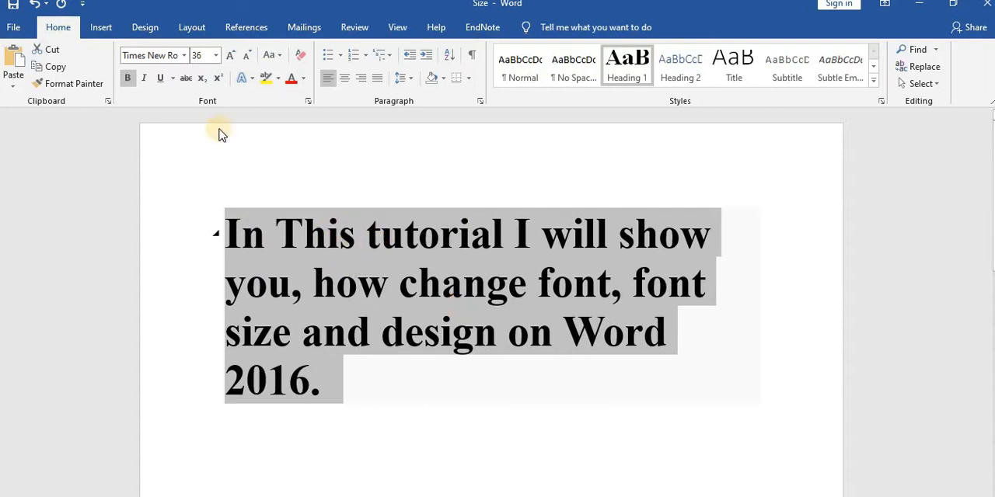
click(186, 62)
click(186, 62)
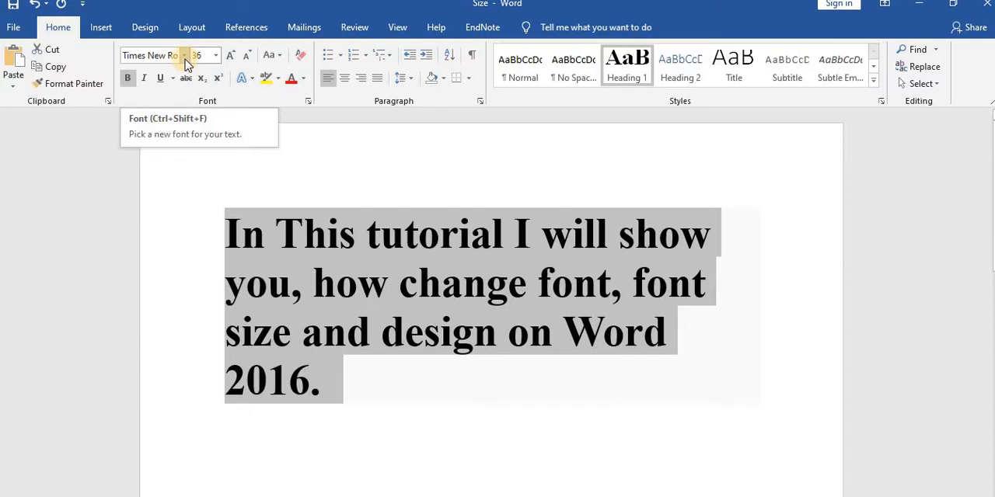
click(187, 62)
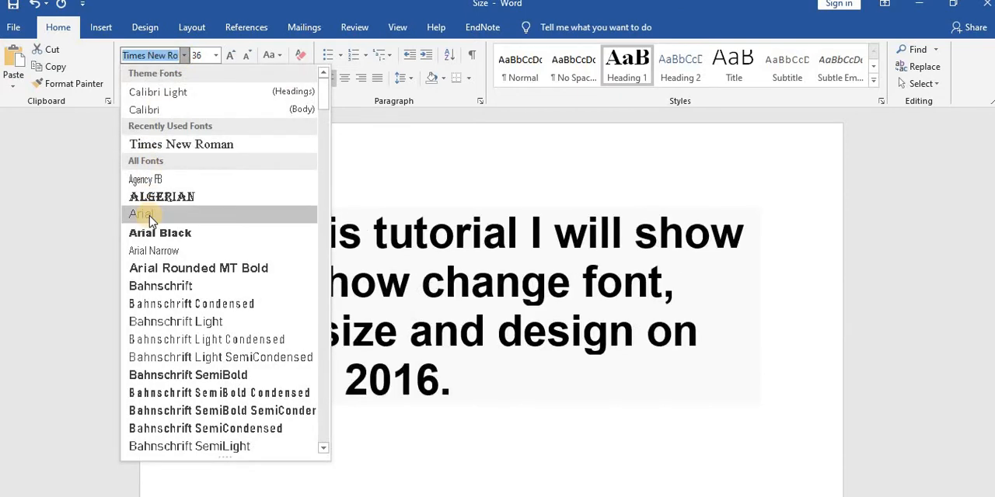
click(147, 215)
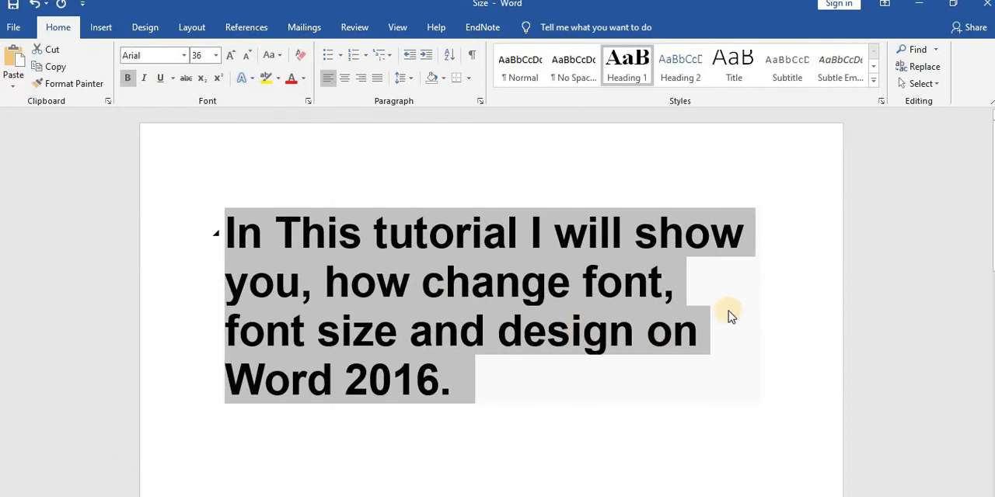
- Try the Calibri (Body) font on the heading and switch it back to Times New Roman
click(185, 59)
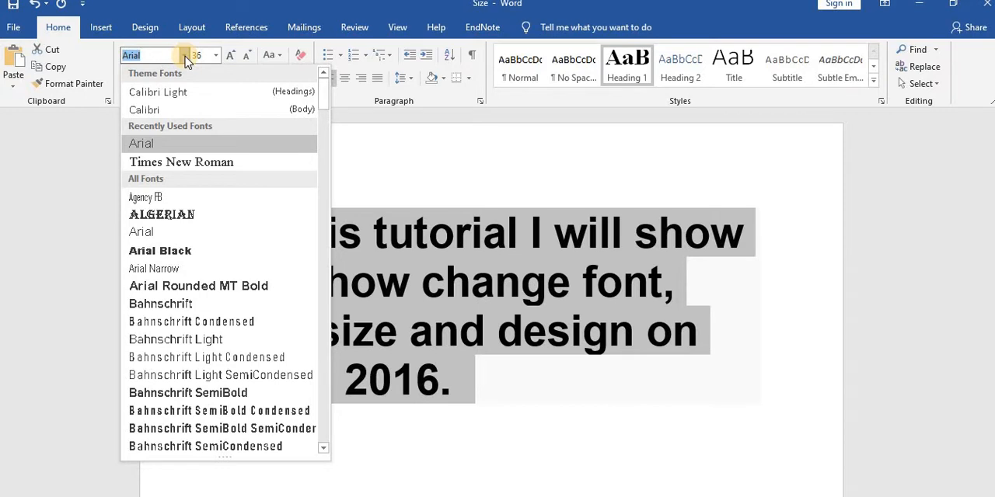
click(154, 110)
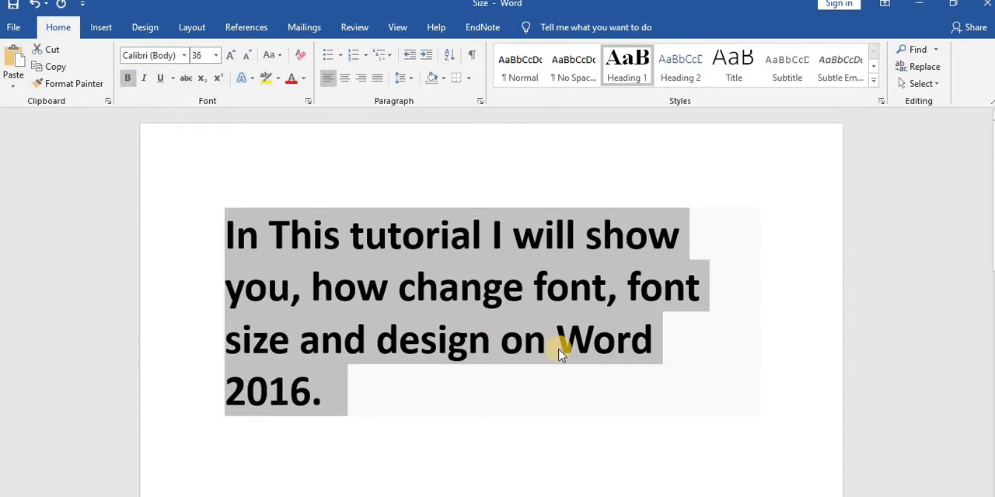
click(184, 59)
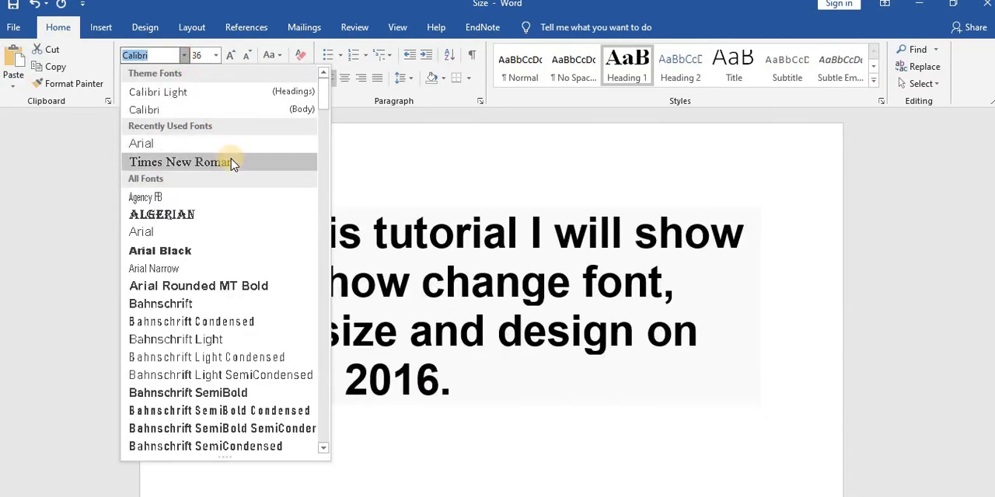
click(231, 163)
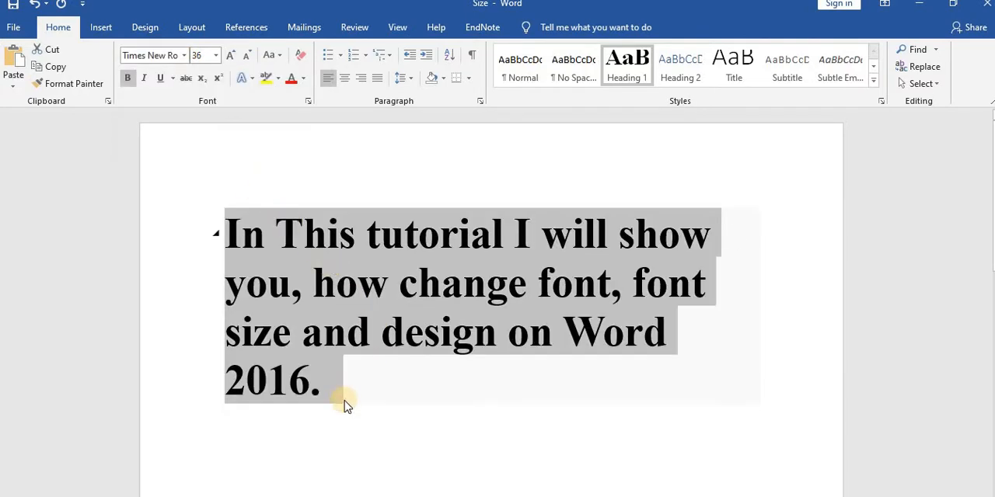
- Remove the bold formatting from the whole heading
drag(347, 390, 224, 237)
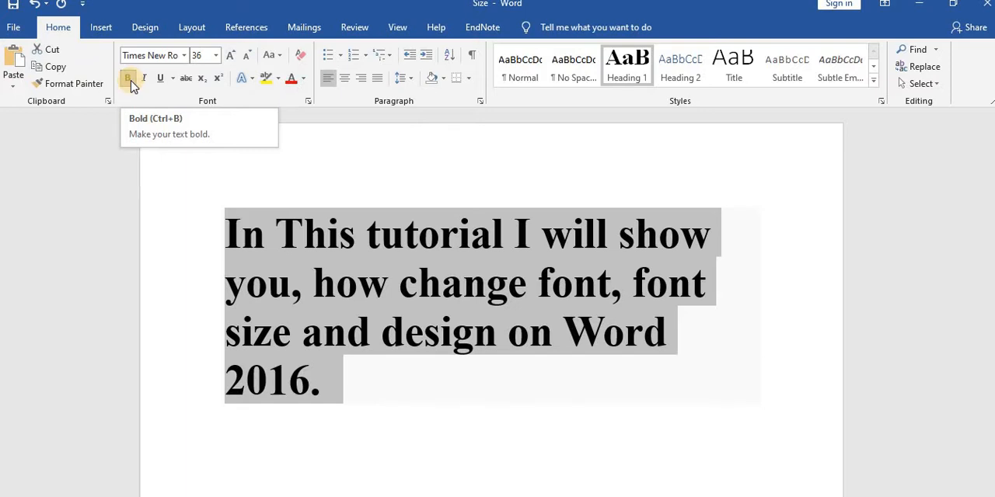
click(129, 81)
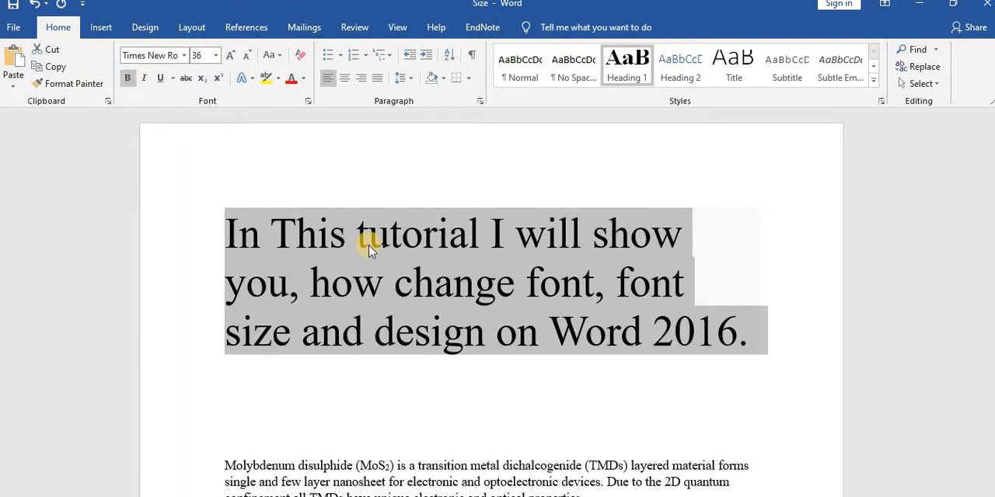
click(670, 340)
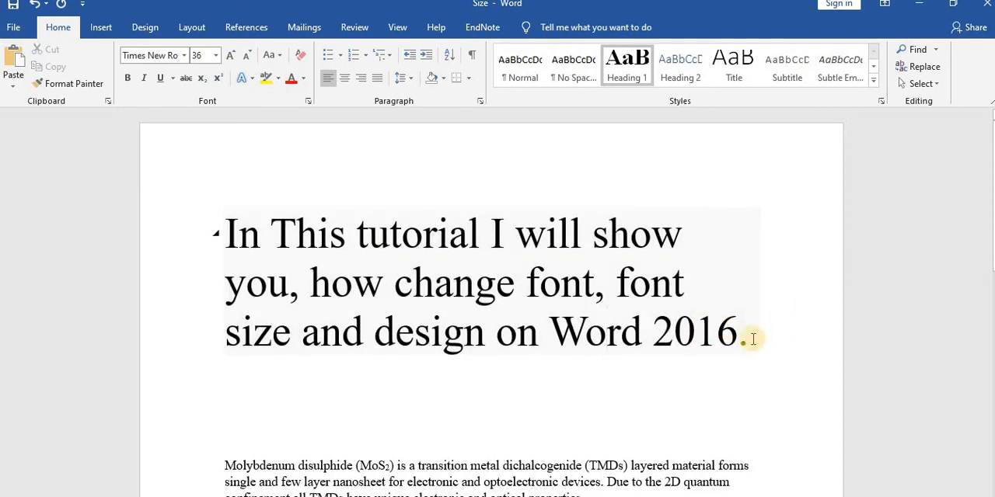
drag(694, 337, 626, 333)
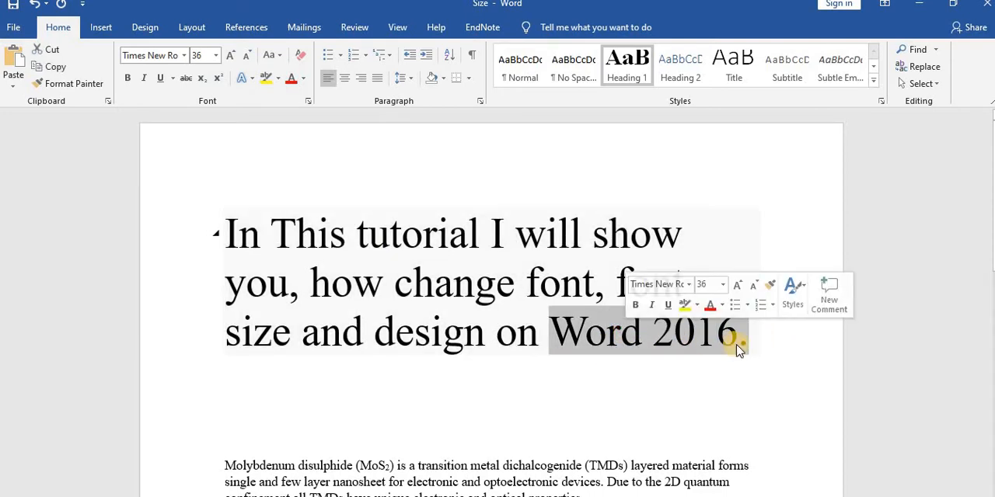
click(748, 342)
drag(749, 342, 261, 229)
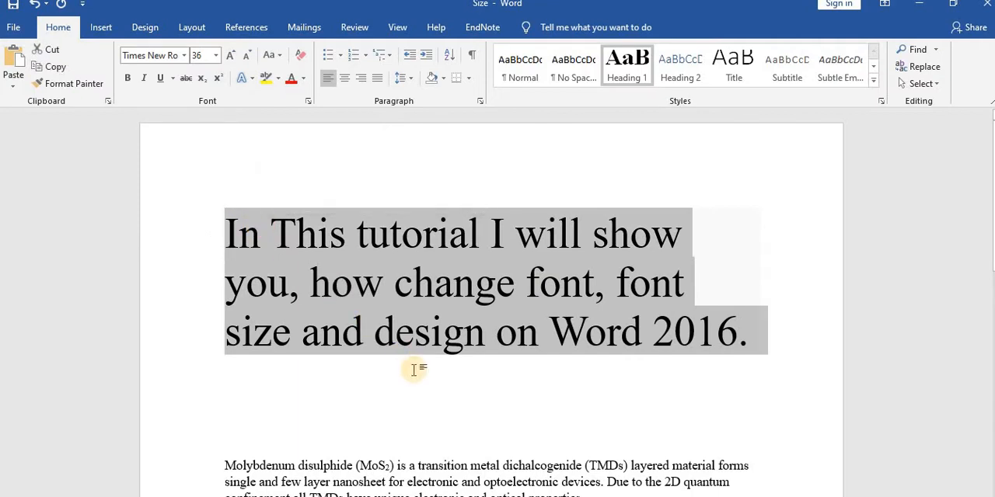
click(748, 342)
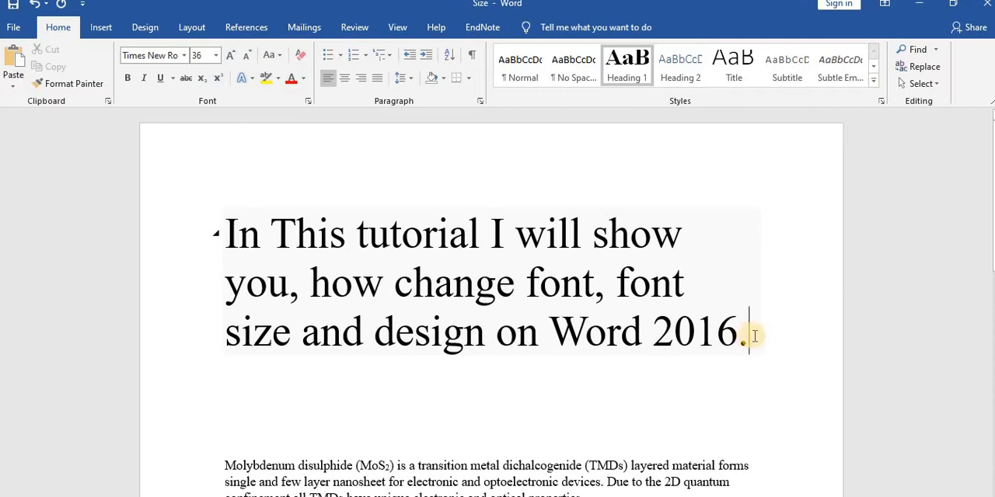
drag(747, 336, 248, 241)
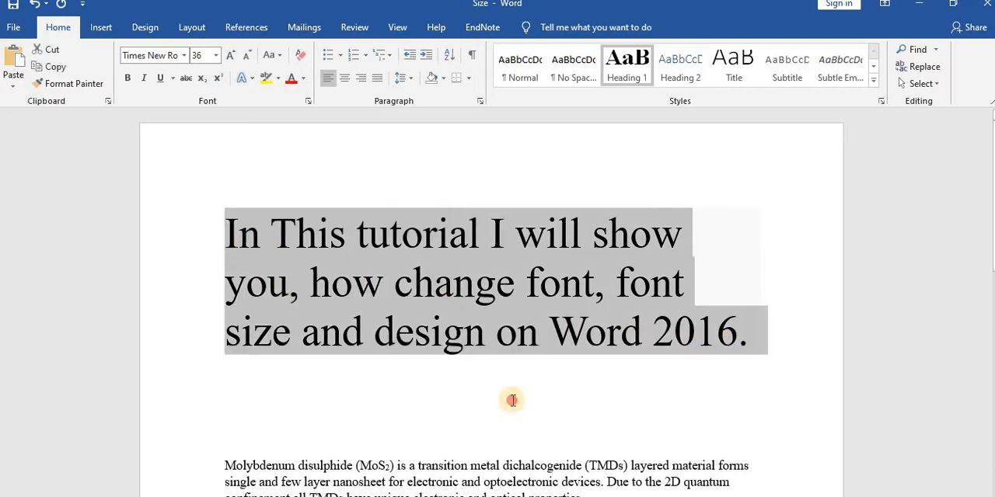
click(511, 400)
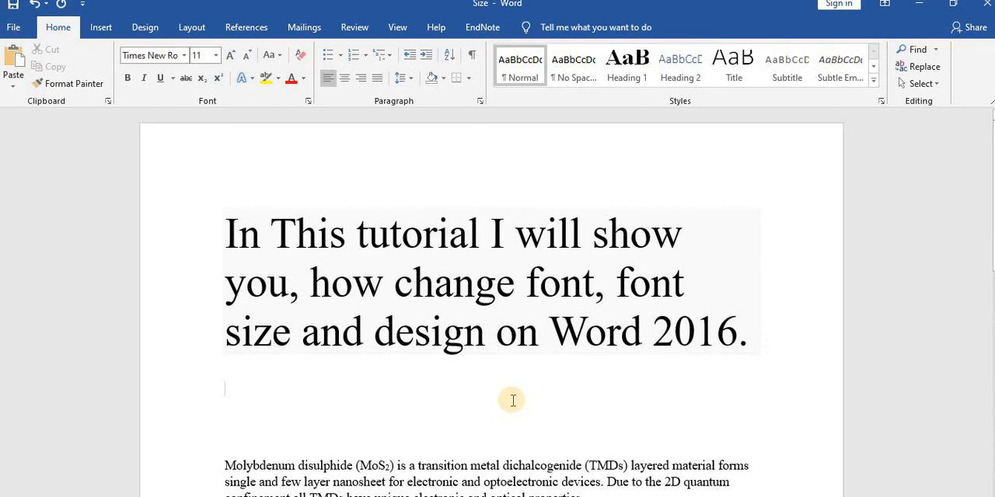
- Remove the subscript formatting from the 2 in "MoS2" in the body paragraph
scroll(513, 401, down, 1)
scroll(472, 384, down, 2)
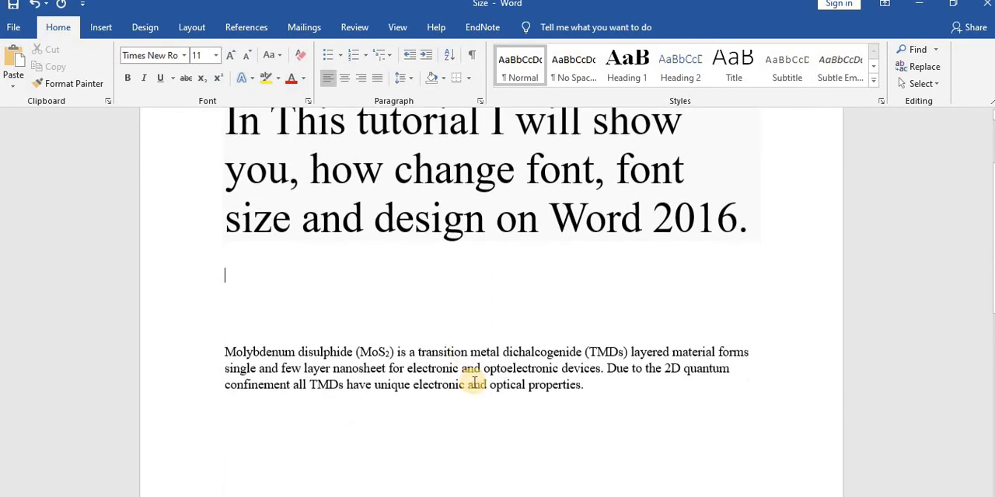
scroll(467, 393, up, 3)
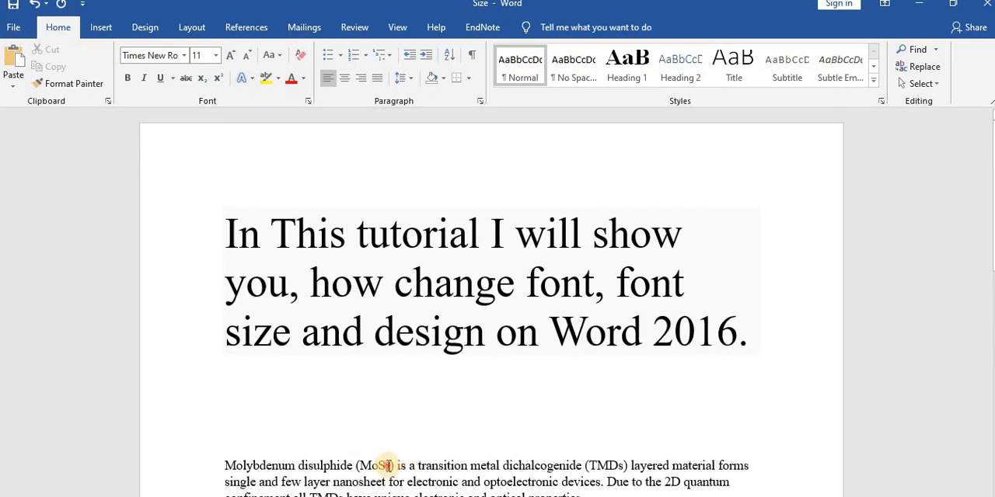
drag(386, 465, 389, 471)
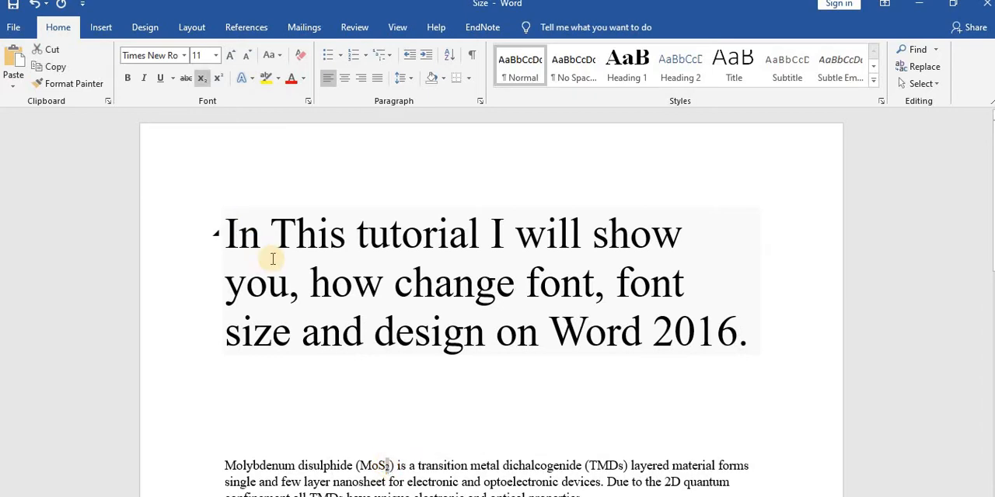
click(208, 83)
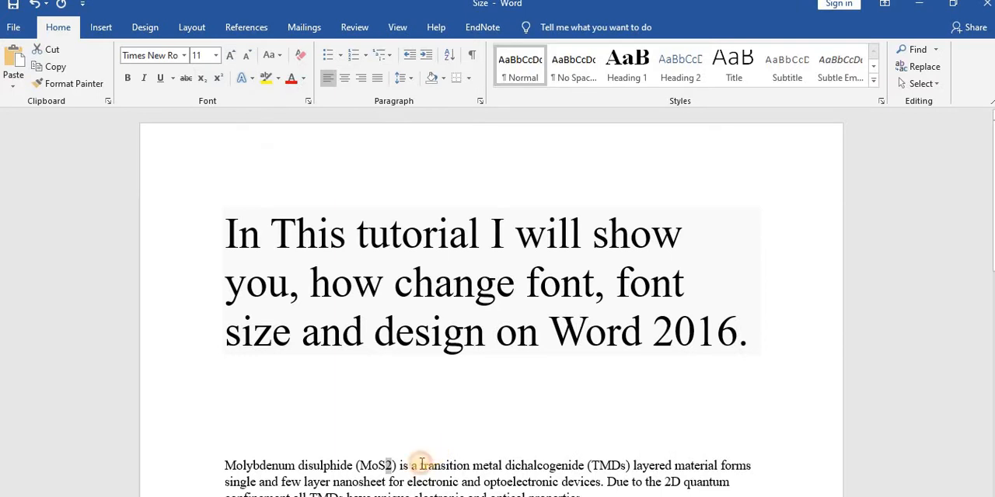
click(389, 469)
- Format the 2 in "MoS2" in the body paragraph as subscript
scroll(435, 422, down, 3)
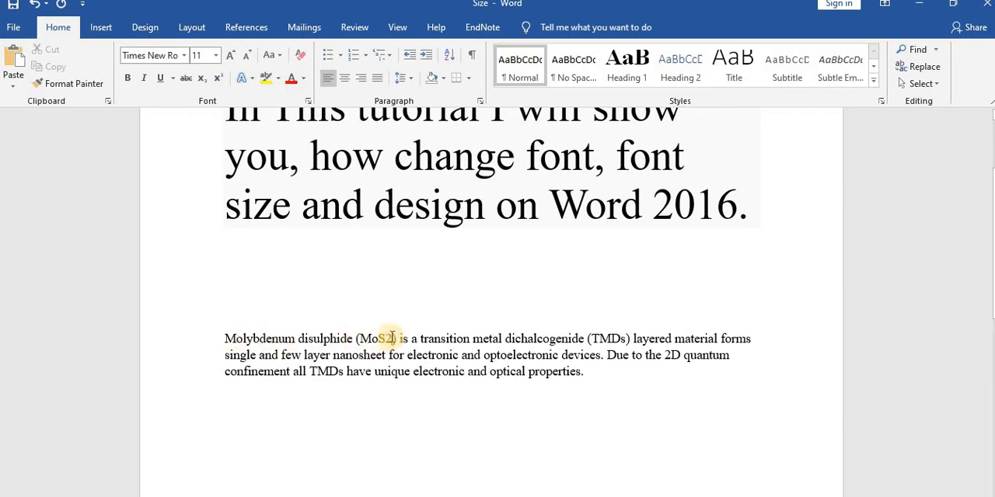
drag(392, 337, 378, 337)
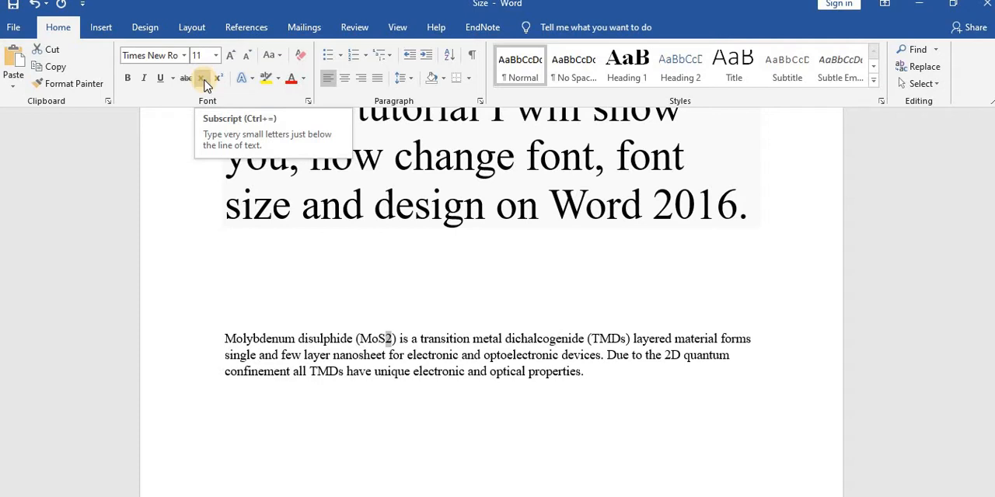
click(205, 81)
click(262, 248)
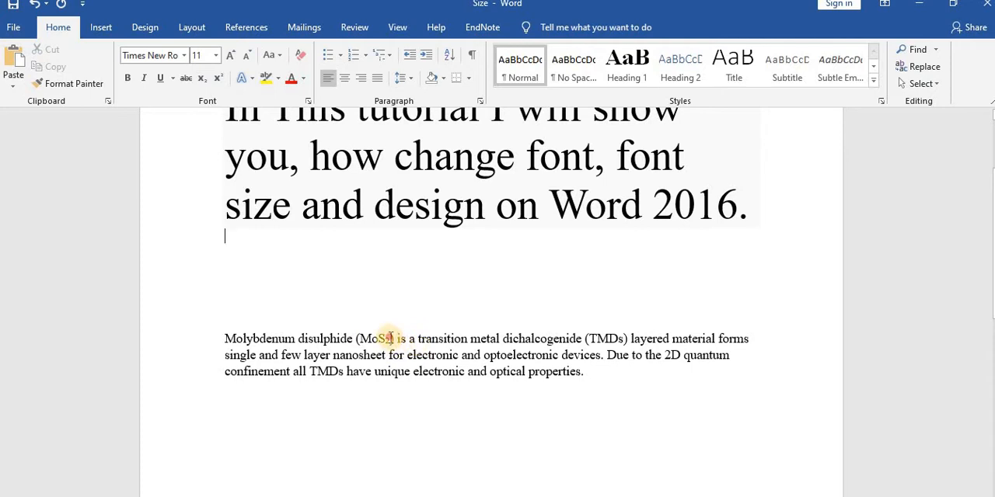
- Format the 2 in "MoS2" in the body paragraph as superscript
drag(390, 339, 385, 339)
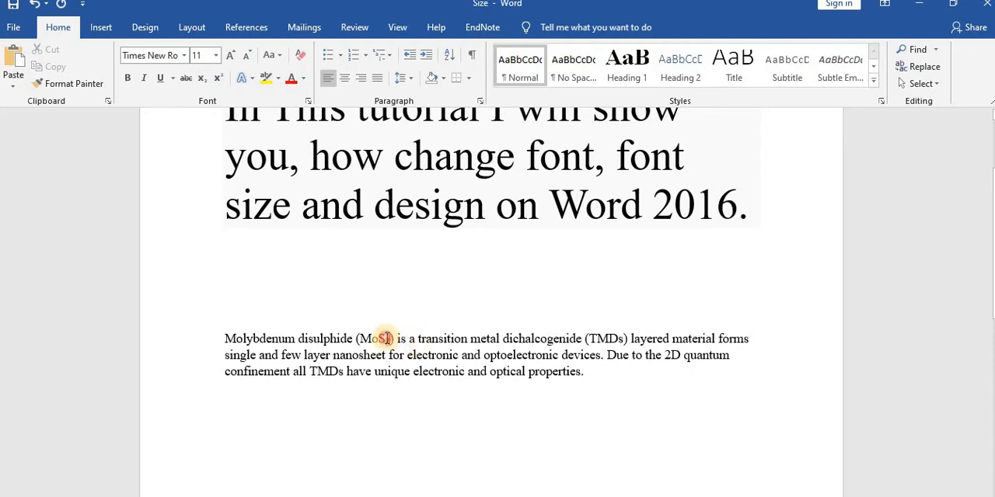
click(221, 78)
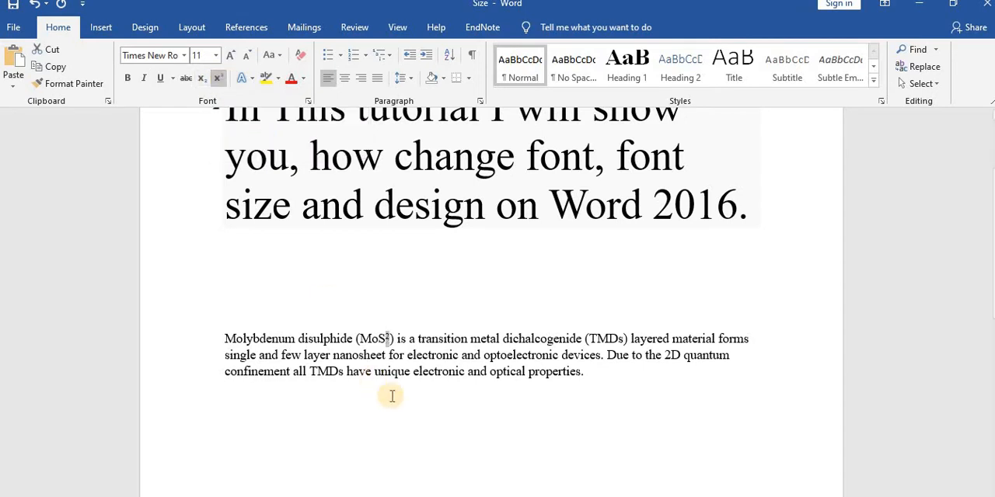
click(391, 339)
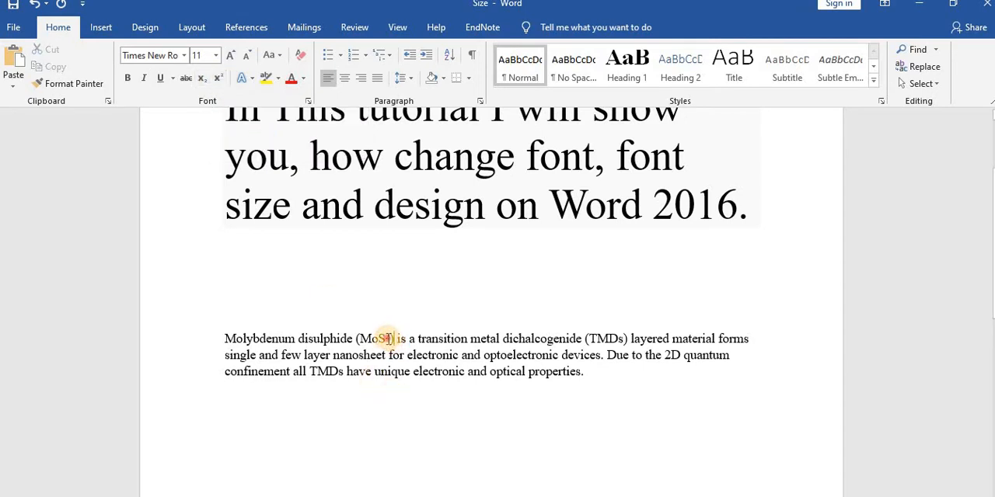
- Change the superscript 2 in "MoS2" in the body paragraph back to subscript
drag(391, 339, 380, 339)
click(201, 77)
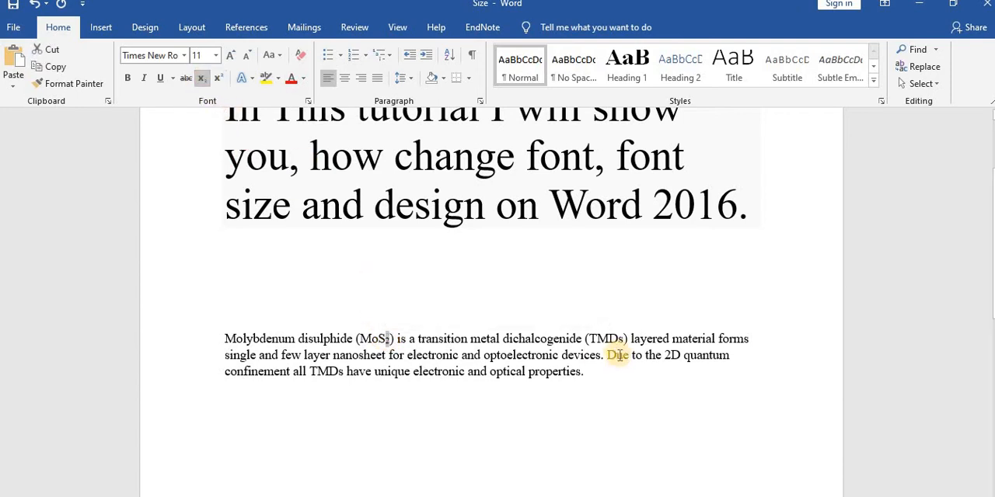
- Justify the body paragraph about molybdenum disulphide between the margins
drag(584, 373, 203, 340)
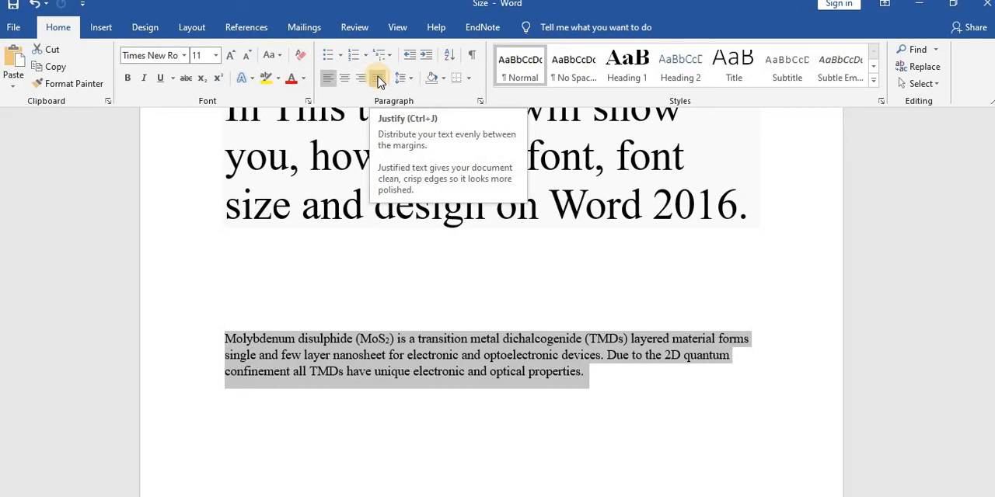
click(379, 80)
click(602, 374)
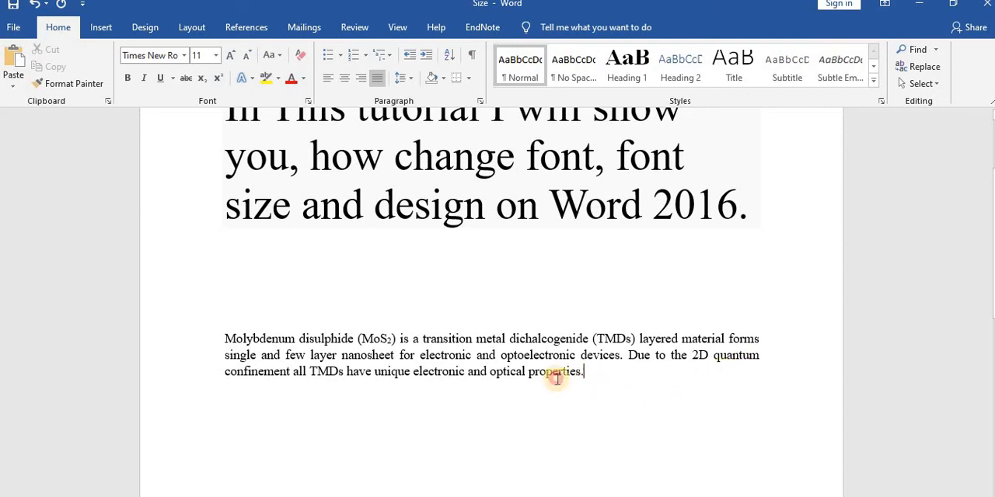
- Align the body paragraph to the left margin and switch it to centered alignment
drag(583, 372, 256, 251)
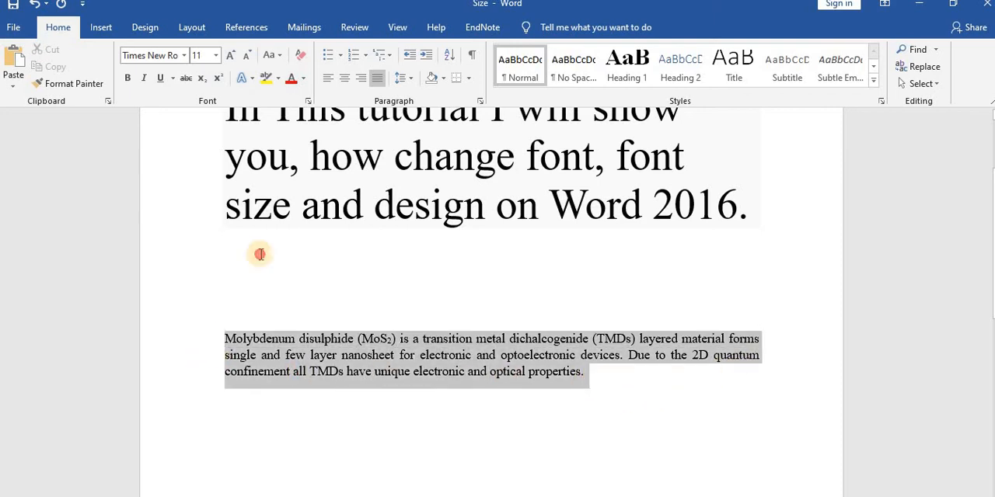
click(329, 81)
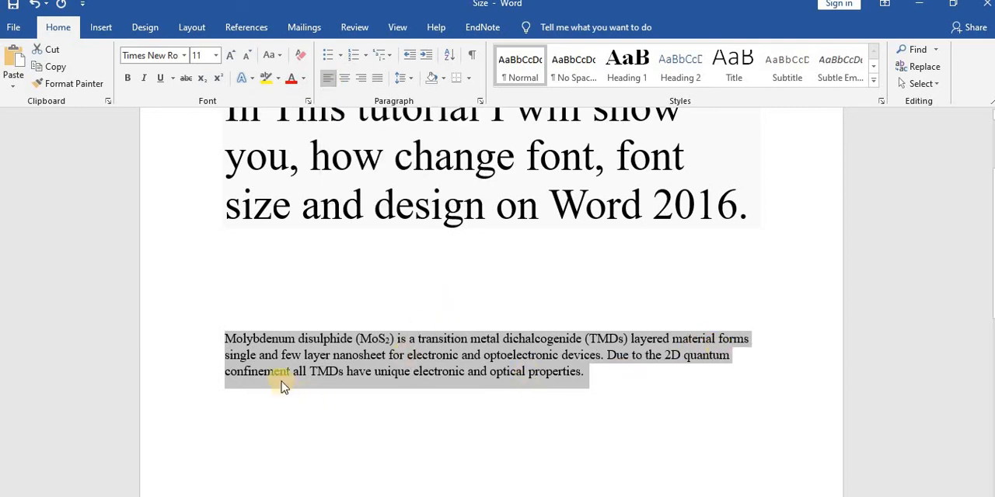
click(344, 79)
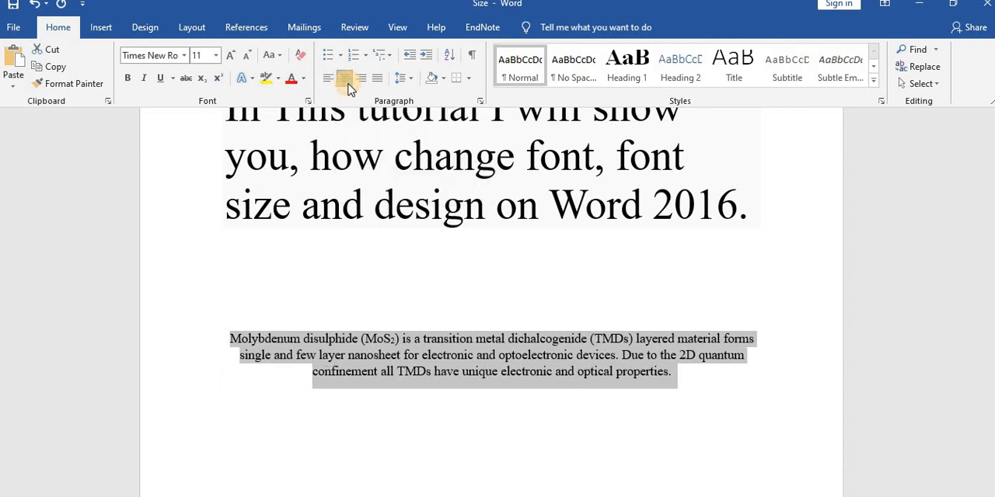
click(672, 378)
- Right-align the body paragraph together with the empty line above it, and finish by setting both to justified alignment
drag(517, 394, 224, 314)
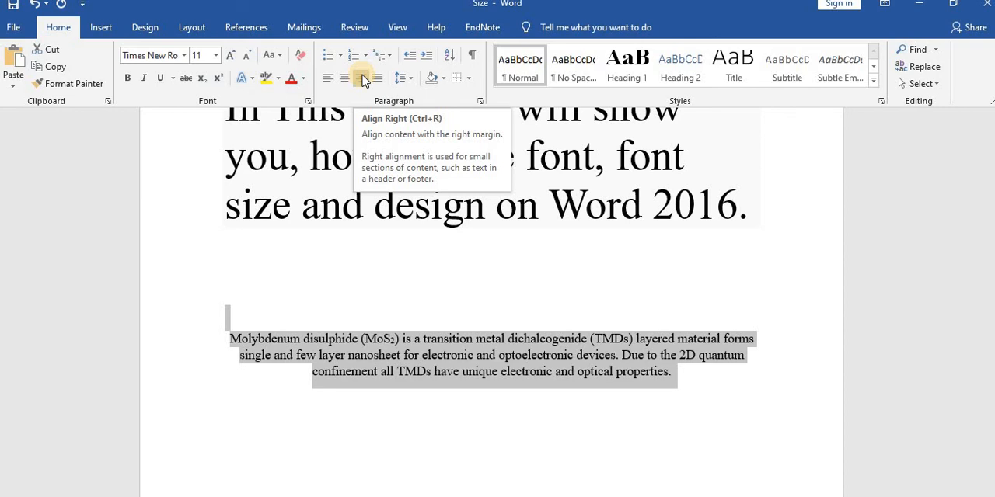
click(362, 79)
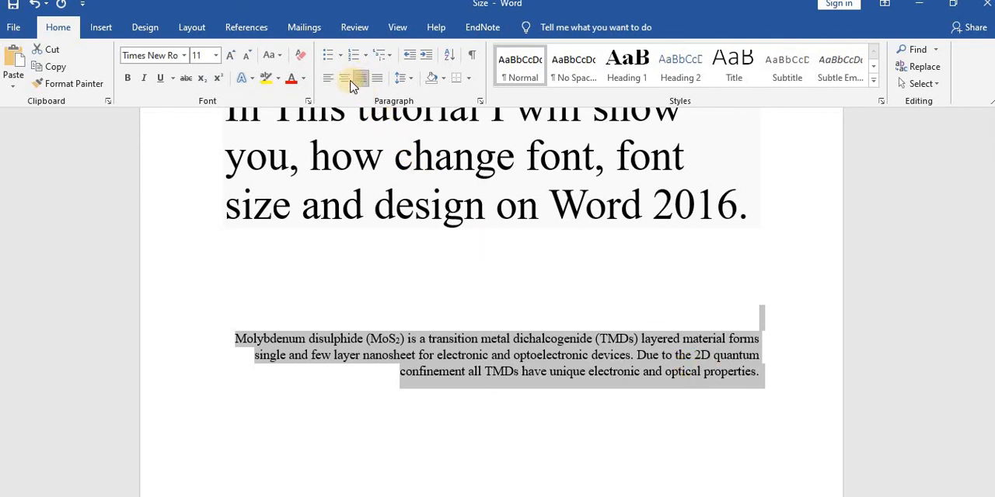
click(377, 78)
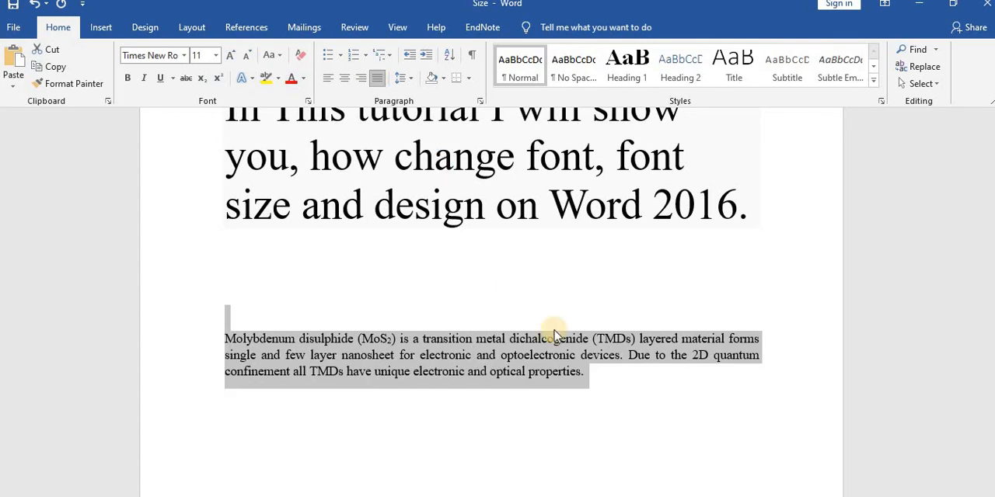
click(605, 397)
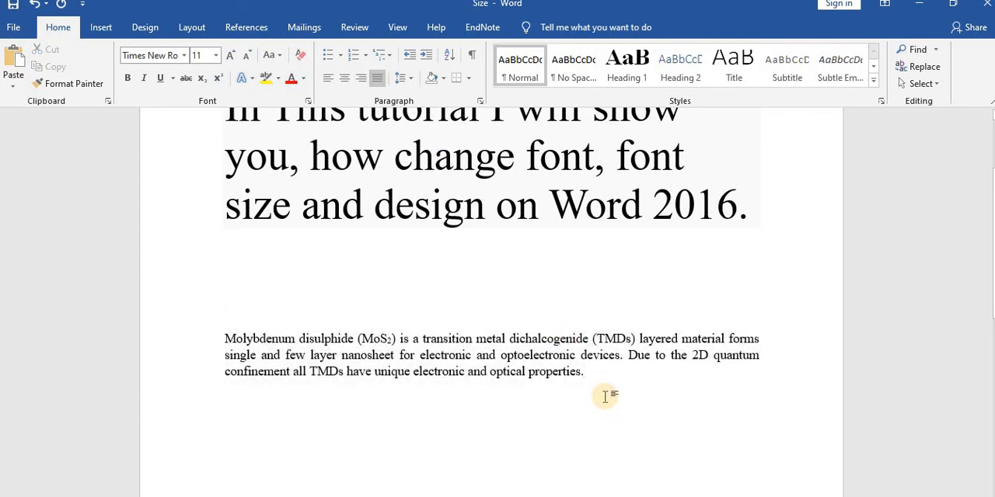
scroll(605, 397, up, 1)
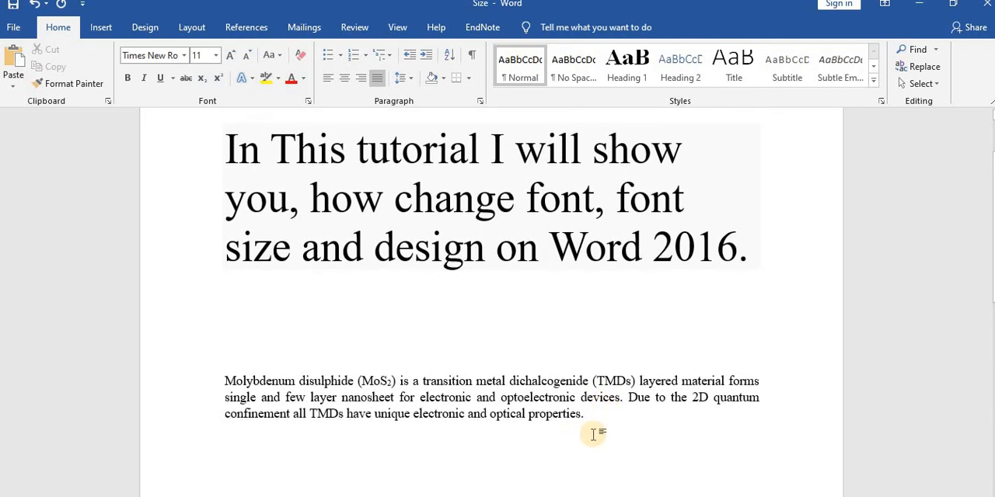